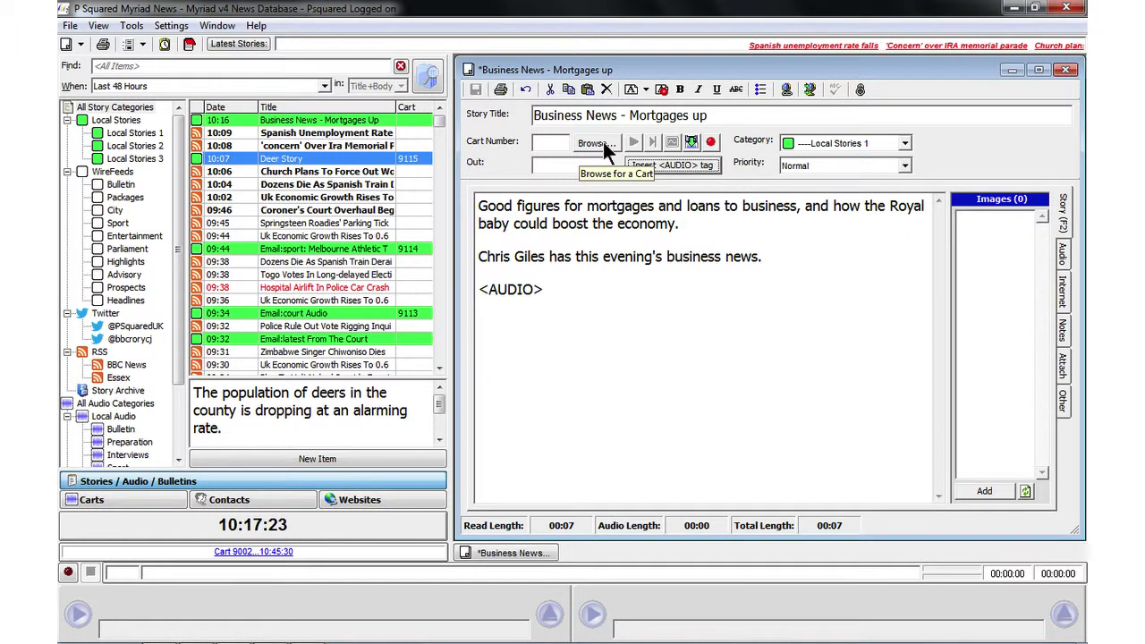
# Step: Browse the audio carts available for the story, and close the browser without choosing one
pyautogui.click(600, 143)
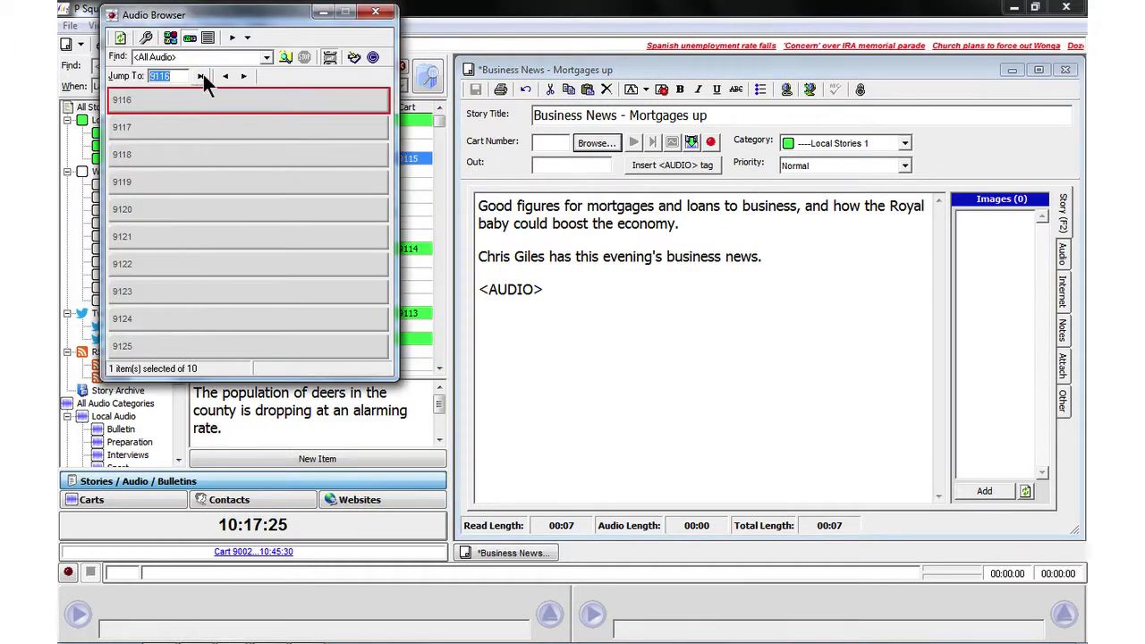
pyautogui.click(226, 76)
pyautogui.click(244, 75)
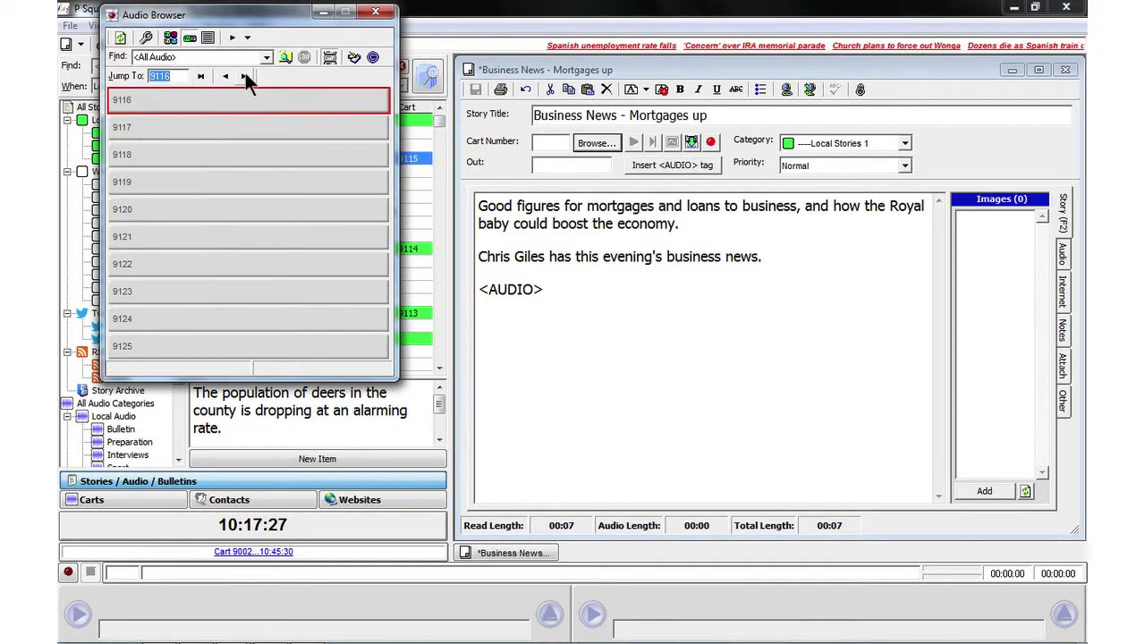
pyautogui.click(376, 13)
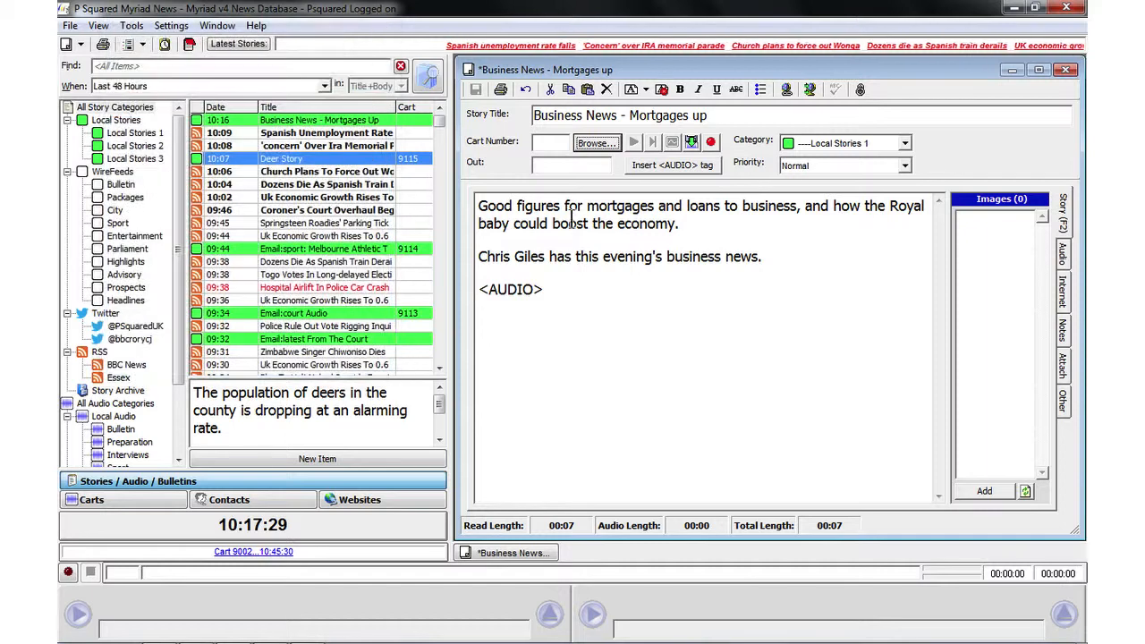
# Step: Record audio directly into the story's cart, stop it and discard the recording
pyautogui.click(711, 142)
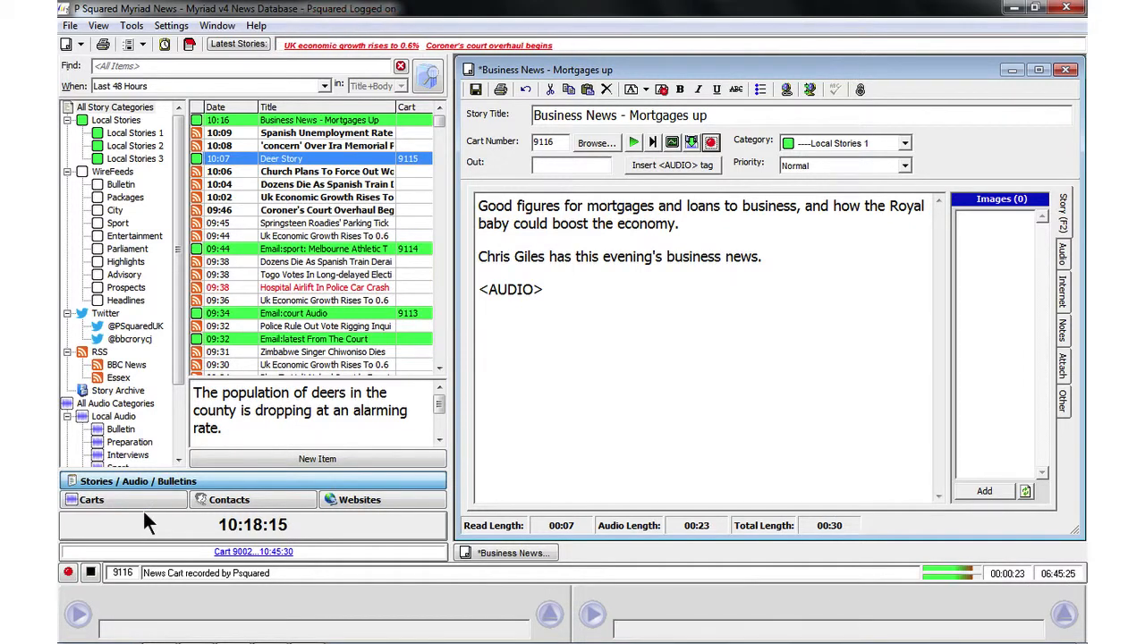
pyautogui.click(90, 572)
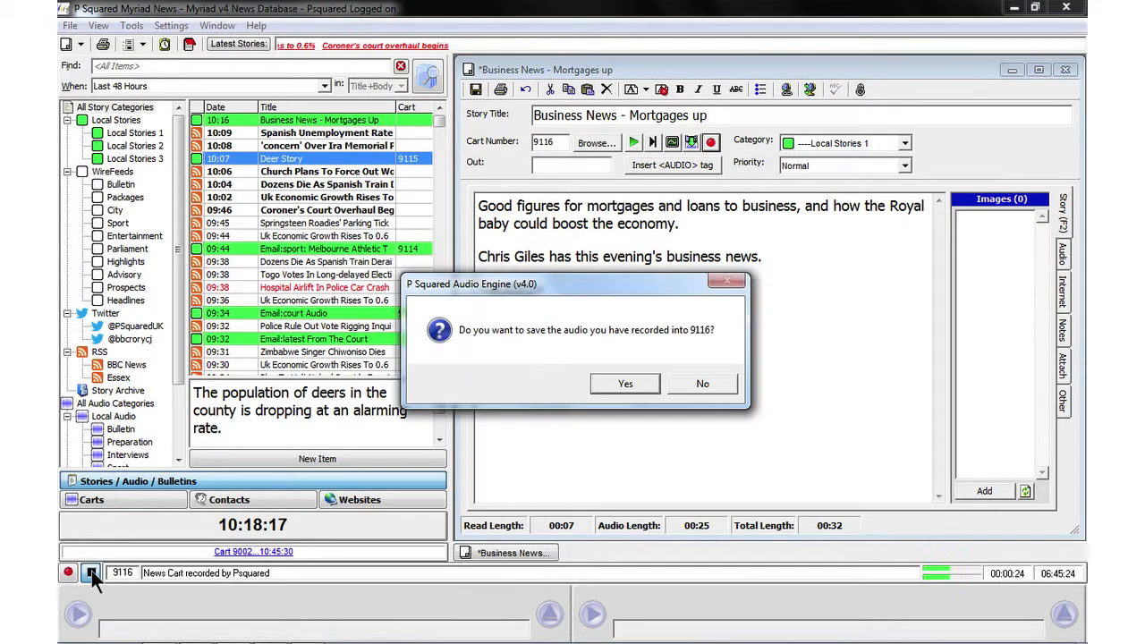
pyautogui.click(698, 384)
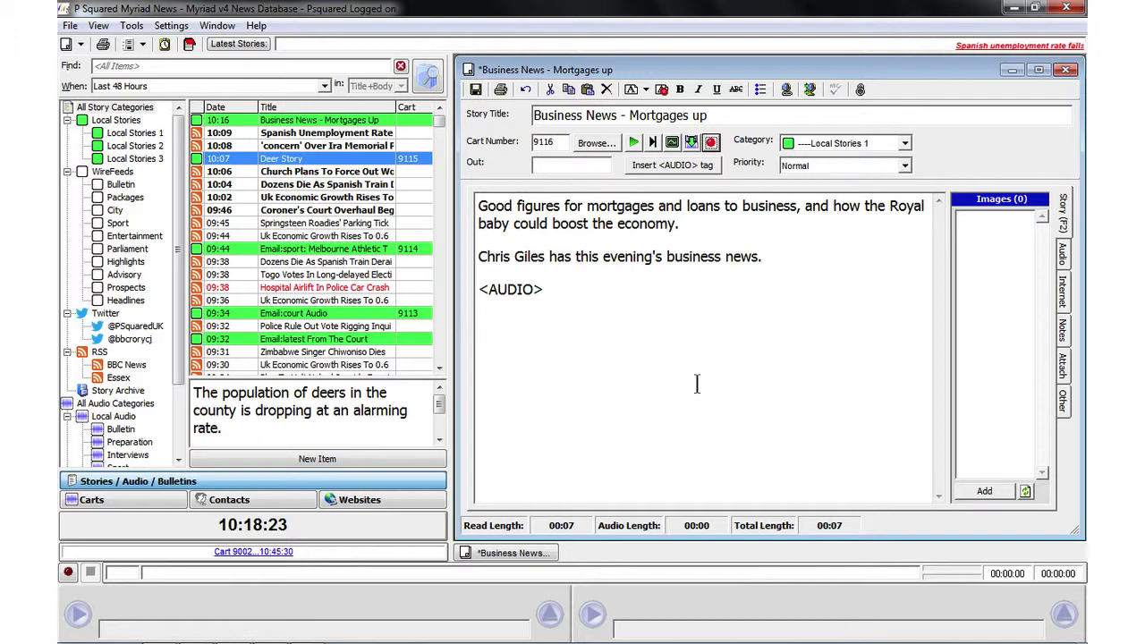
# Step: Import the audio file P021 P-BIZ PM GILES from the IRN folder into cart 9116 and preview its opening
pyautogui.click(689, 140)
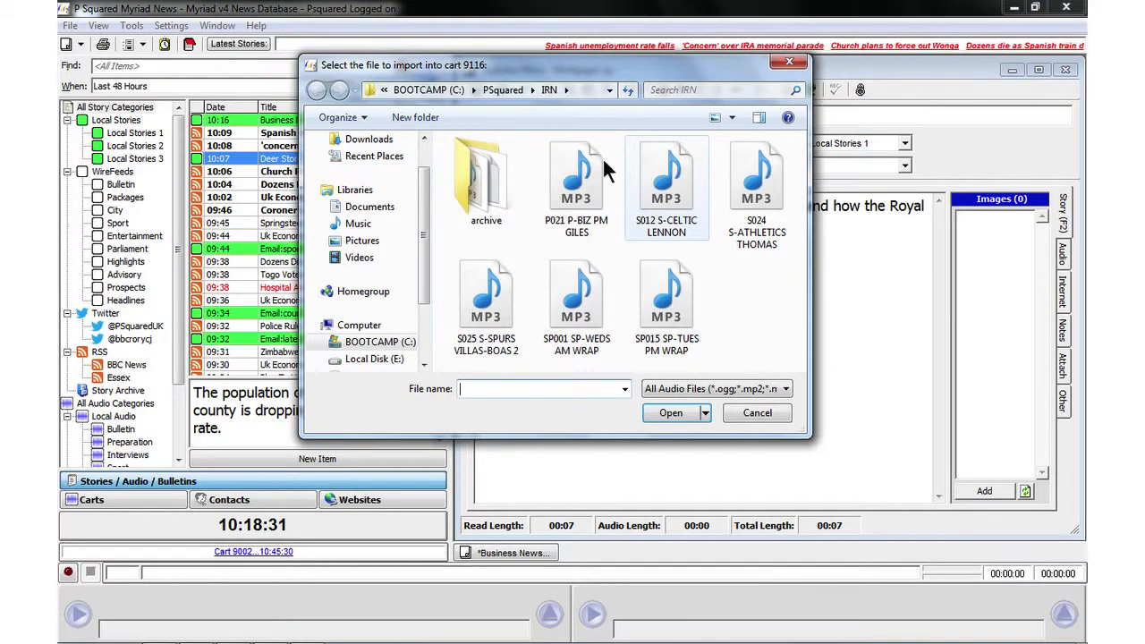
pyautogui.click(602, 172)
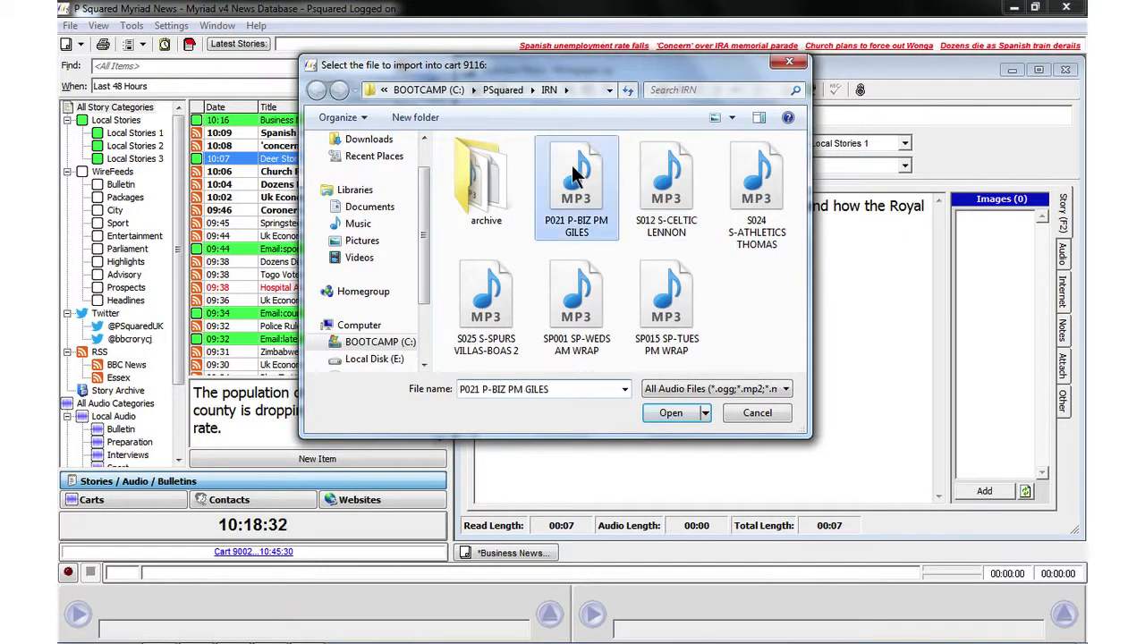
pyautogui.click(669, 413)
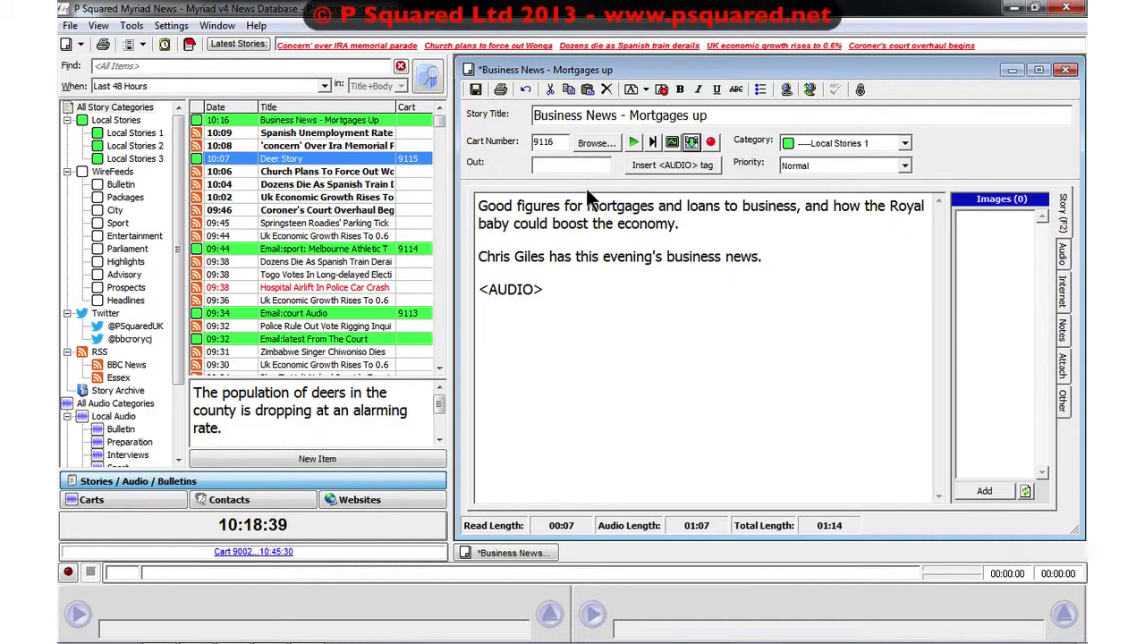
pyautogui.click(634, 142)
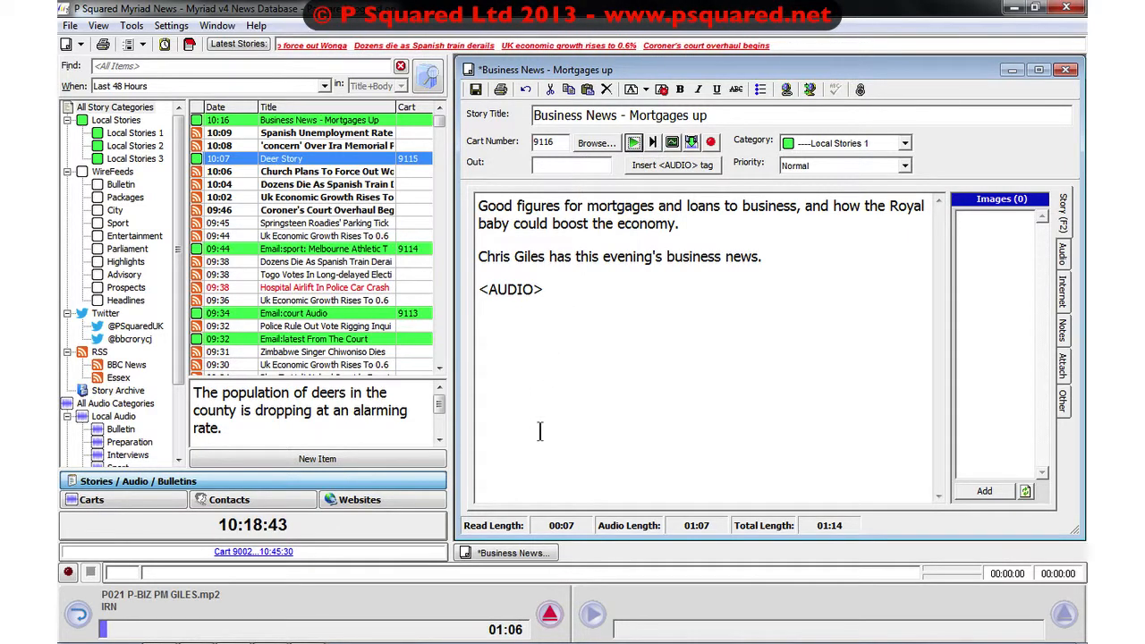
pyautogui.click(549, 615)
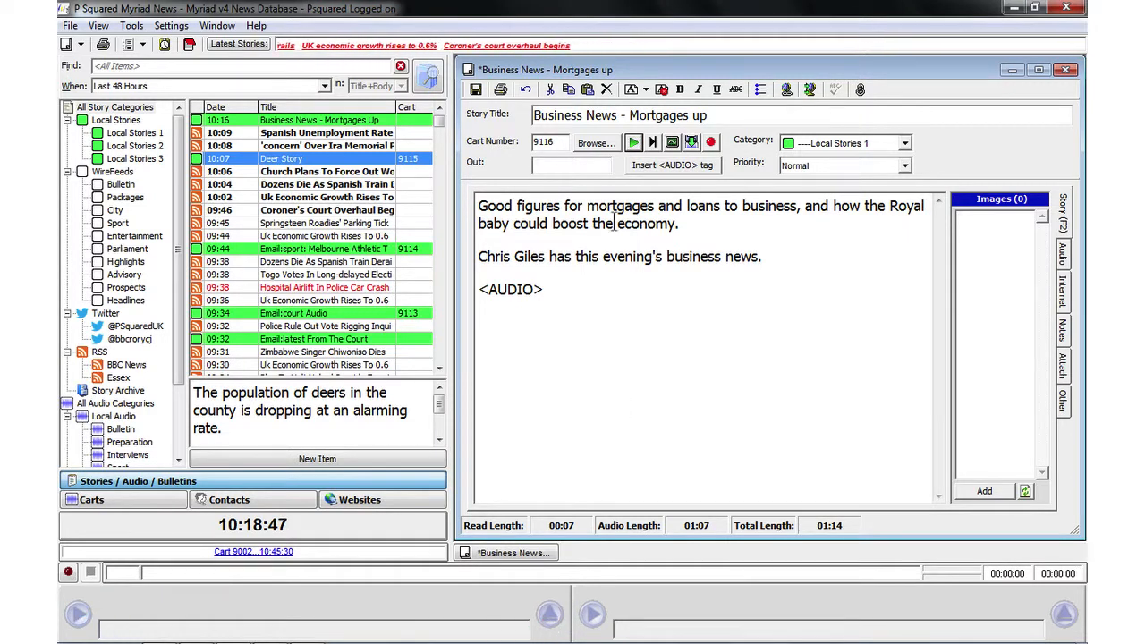
# Step: Play the end of the story's audio and enter "souvenirs" as the out cue
pyautogui.click(653, 143)
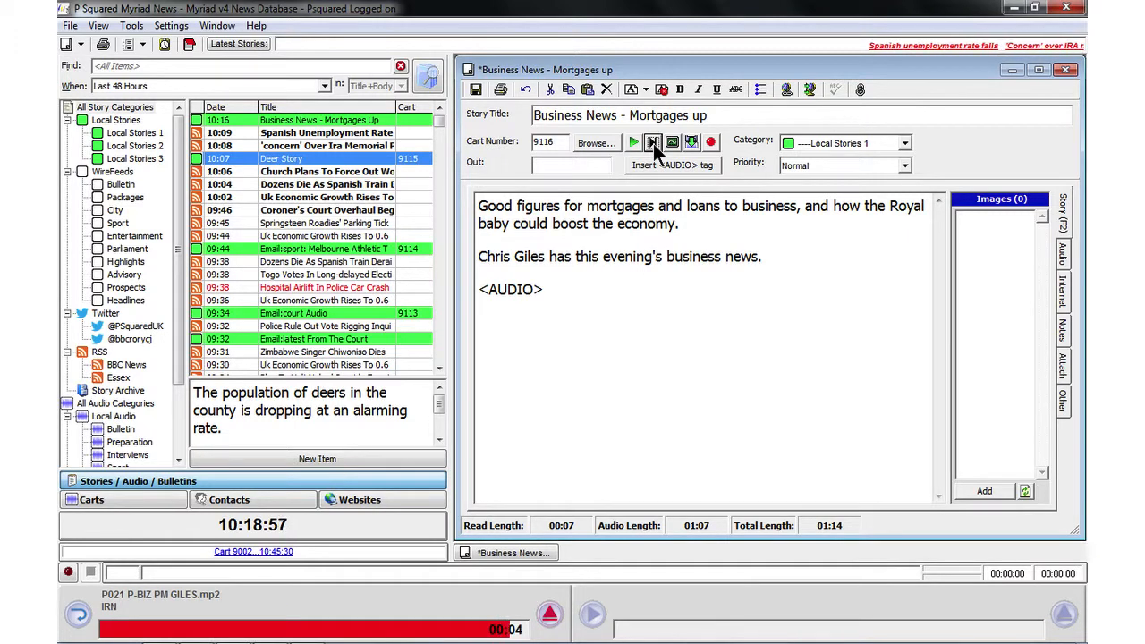
pyautogui.click(568, 167)
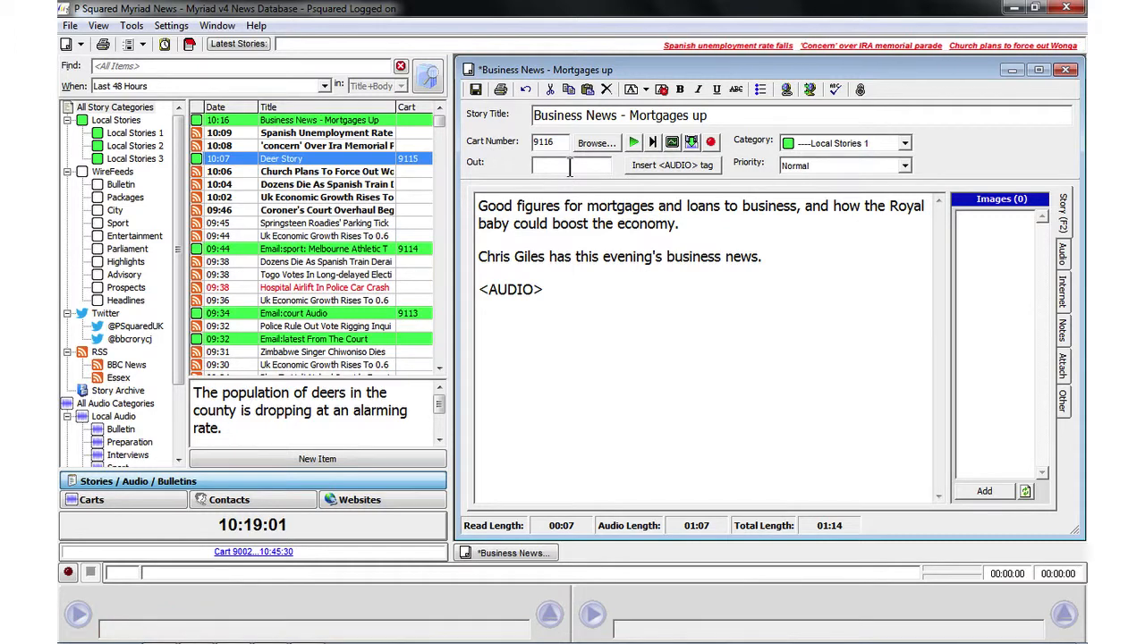
pyautogui.write('souvenirs')
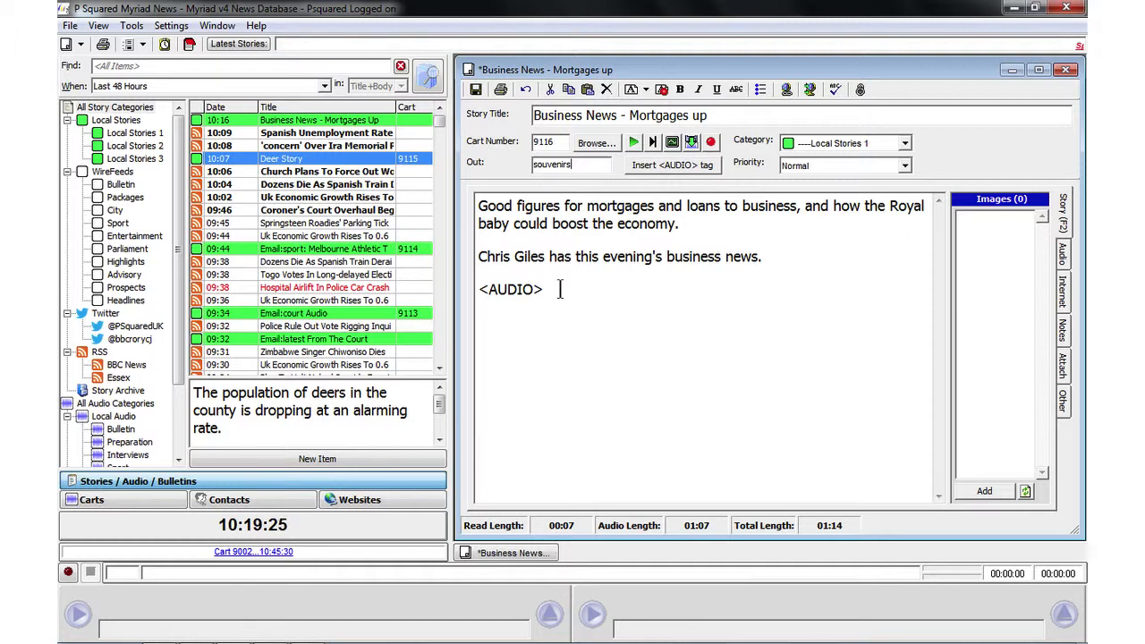
# Step: Open cart 9116 for full audio editing, try a waveform selection about 5 seconds long, clear it and close the cart
pyautogui.click(670, 143)
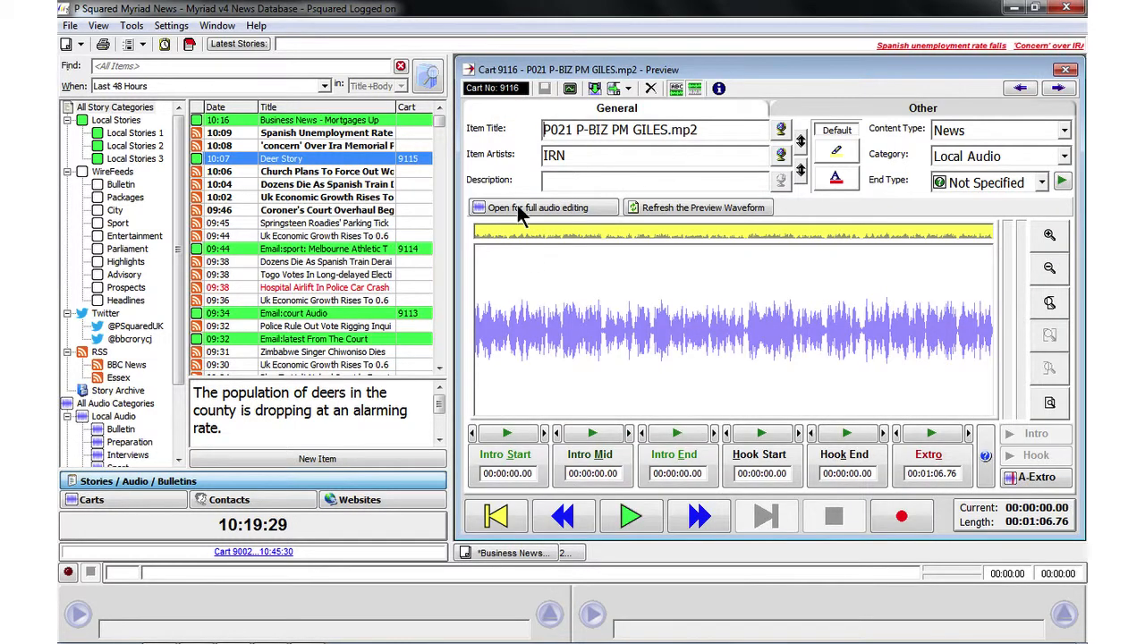
pyautogui.click(517, 206)
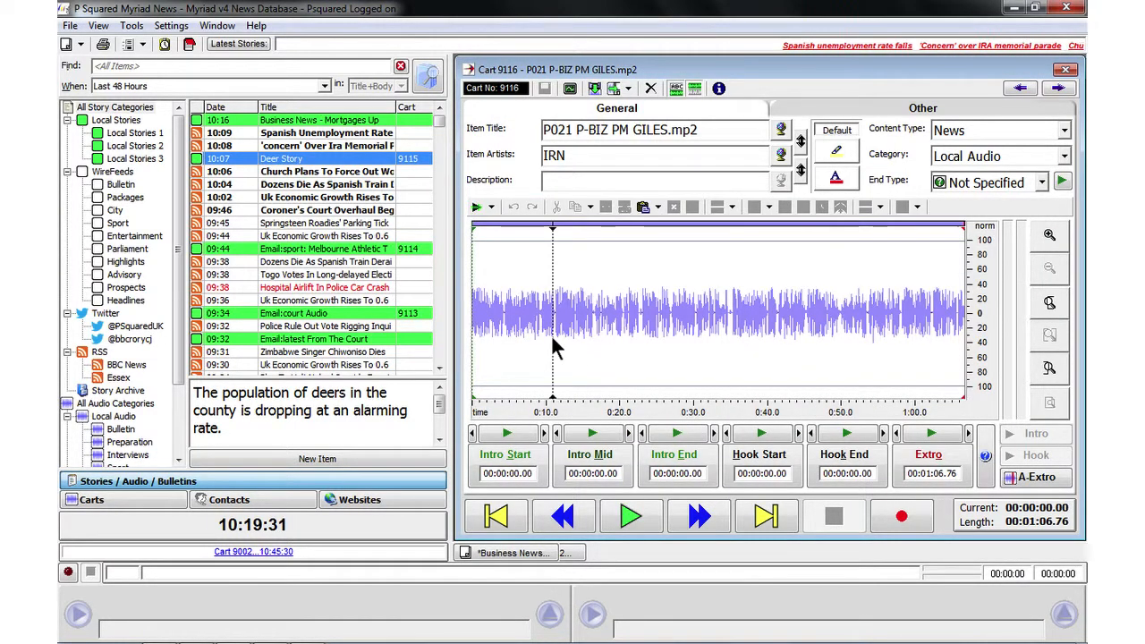
pyautogui.doubleClick(551, 336)
pyautogui.click(608, 331)
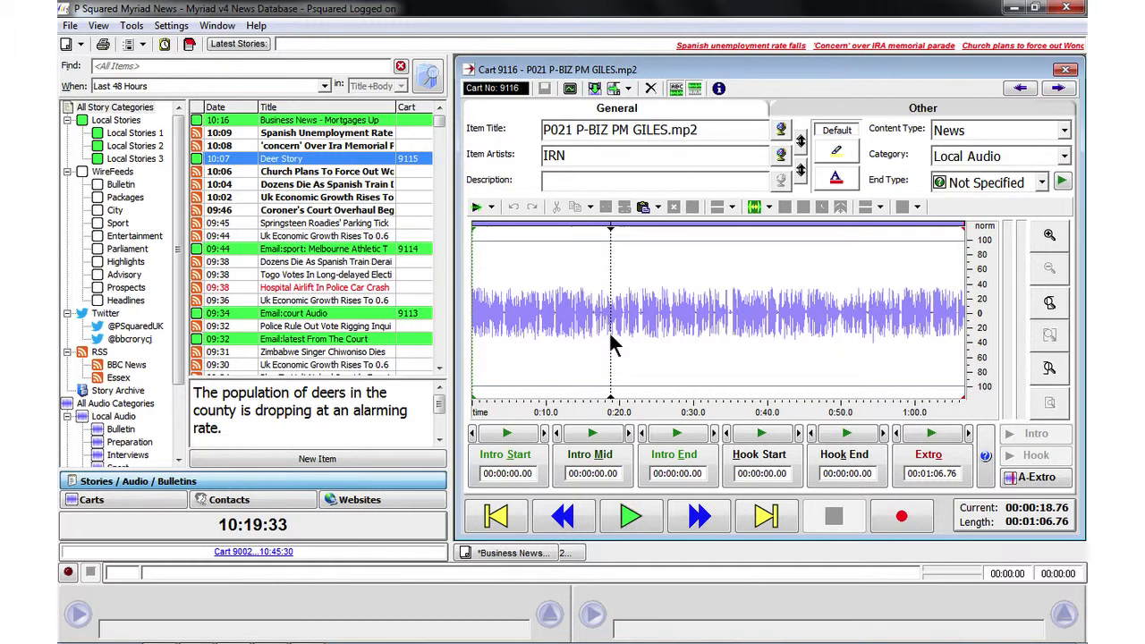
pyautogui.moveTo(650, 329); pyautogui.dragTo(727, 345)
pyautogui.click(615, 321)
pyautogui.moveTo(615, 324); pyautogui.dragTo(580, 327)
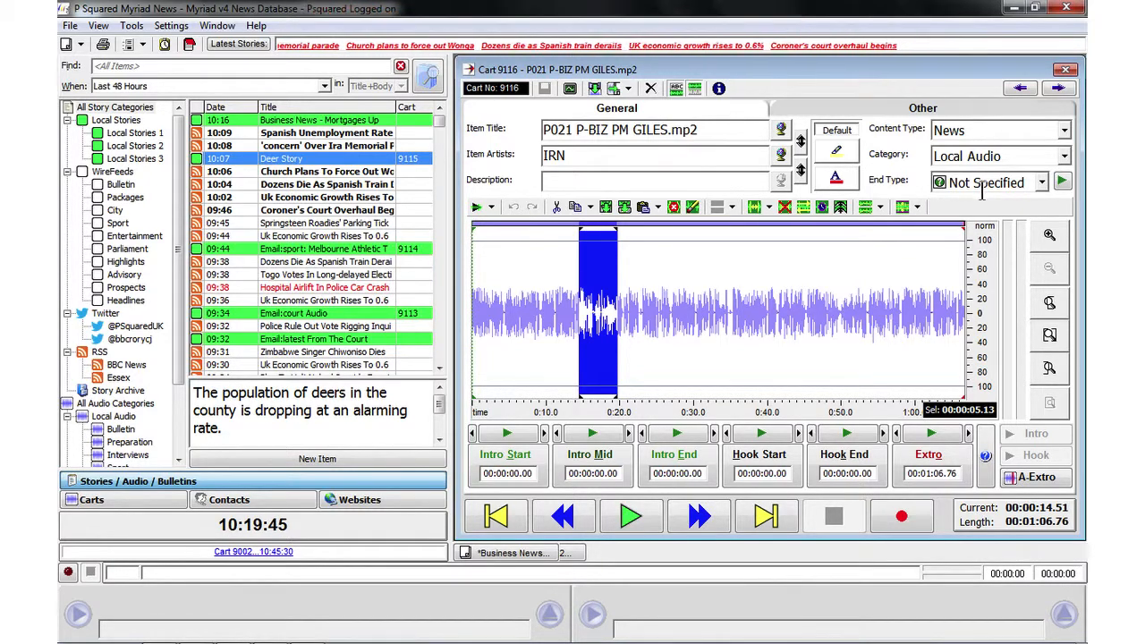
pyautogui.click(705, 279)
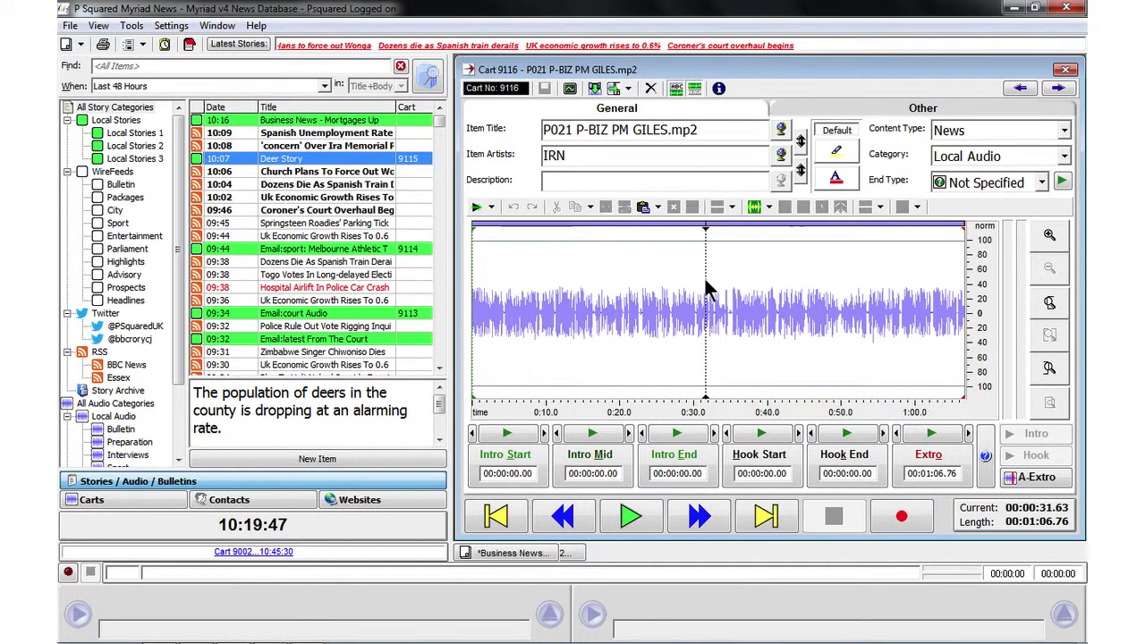
pyautogui.click(1065, 70)
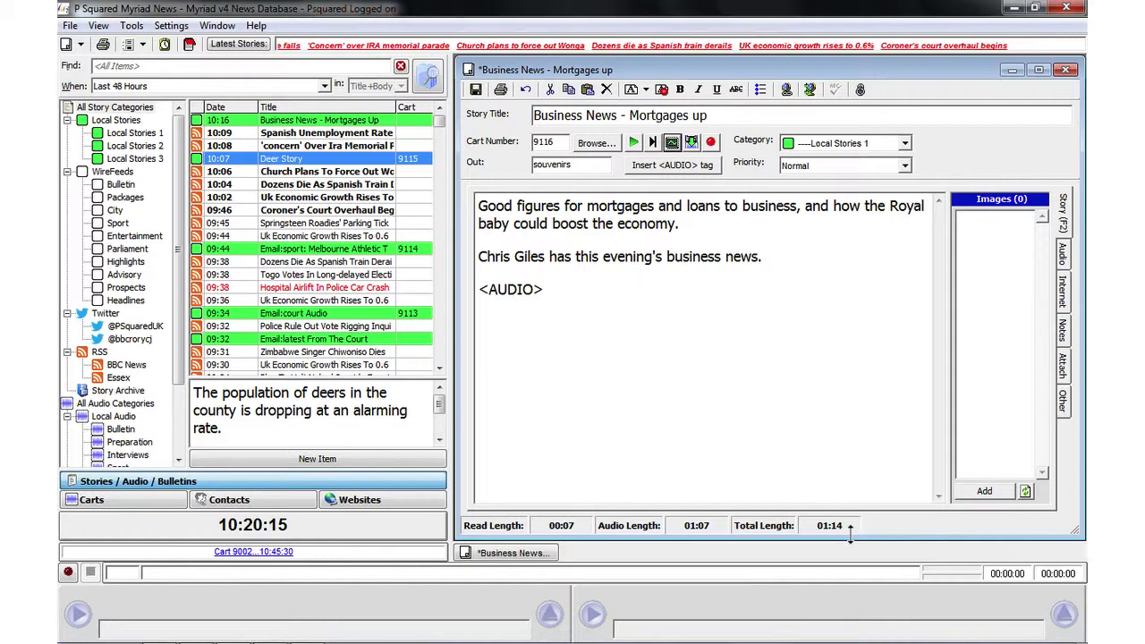
# Step: Add cart 9111 to the story's audio list below the main cart
pyautogui.click(1061, 253)
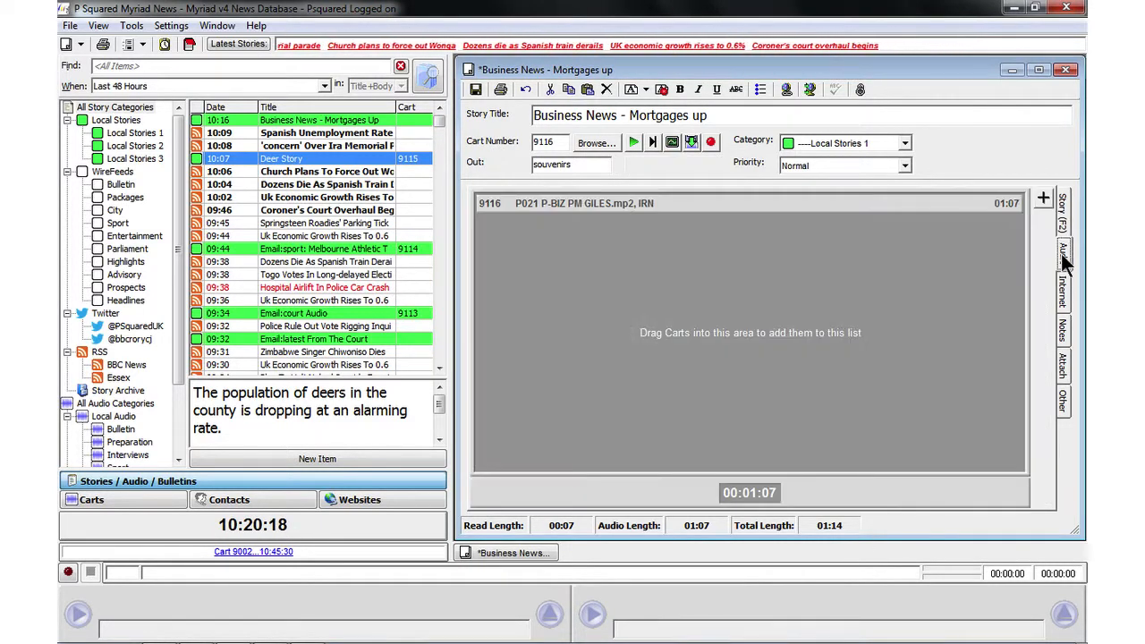
pyautogui.click(1042, 197)
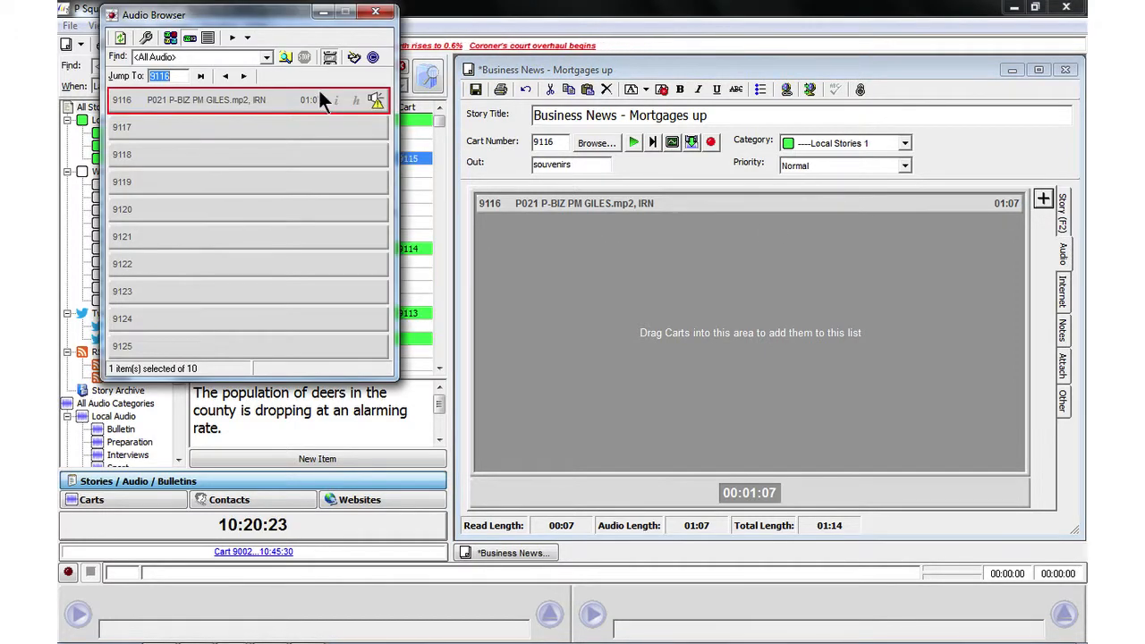
pyautogui.click(224, 77)
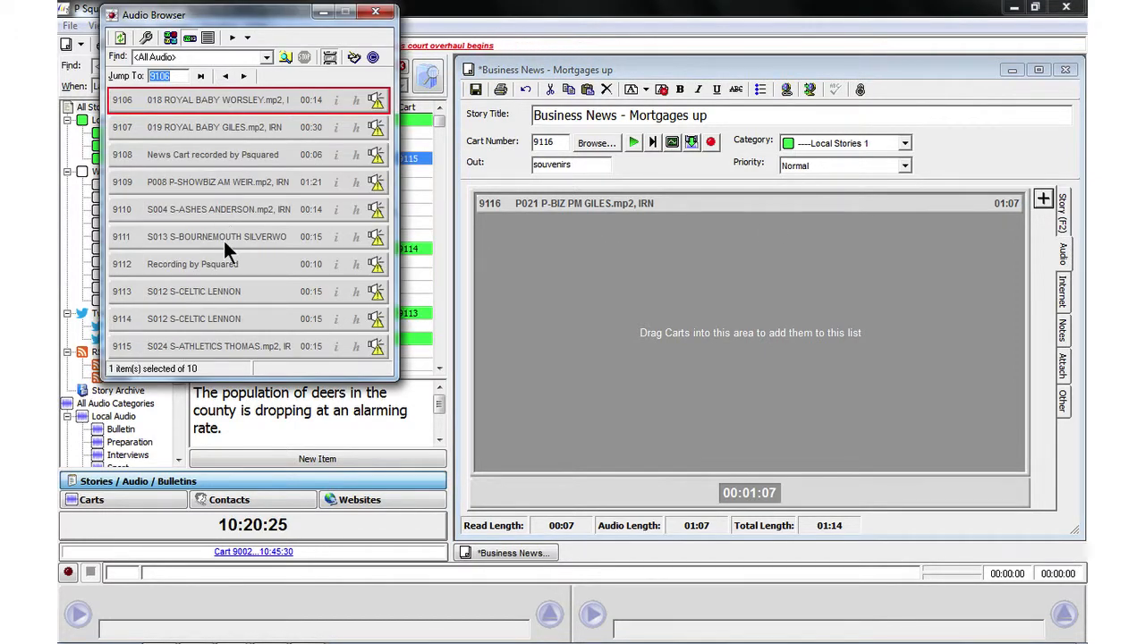
pyautogui.doubleClick(223, 238)
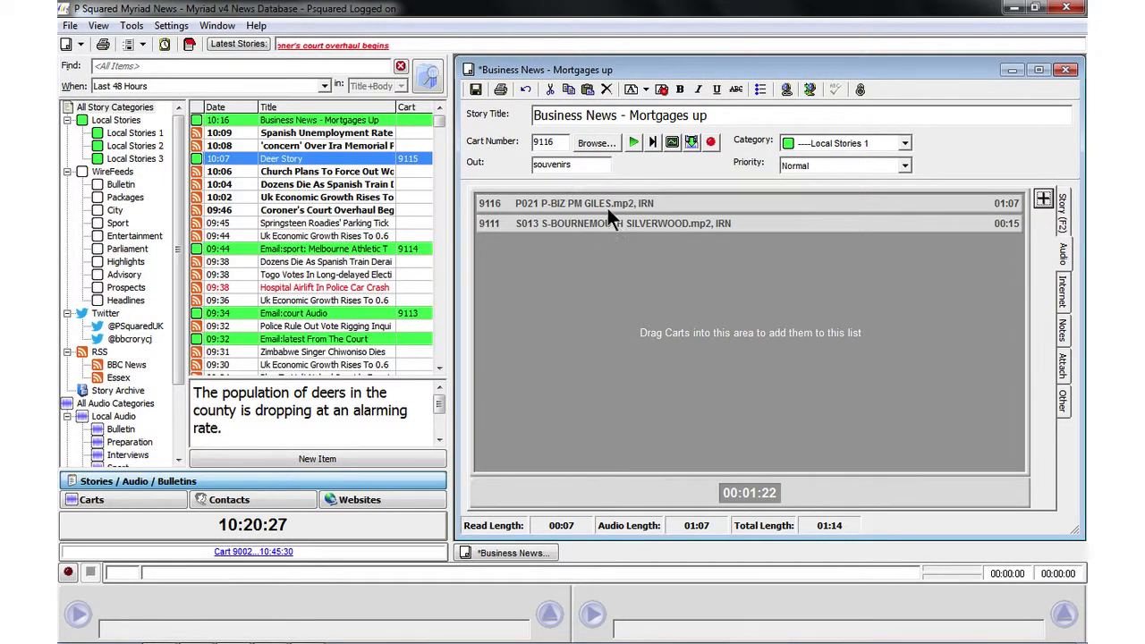
# Step: Remove cart 9111 from the story's audio list and save the story
pyautogui.moveTo(608, 202)
pyautogui.mouseDown()
pyautogui.moveTo(607, 226)
pyautogui.moveTo(608, 202)
pyautogui.mouseUp()
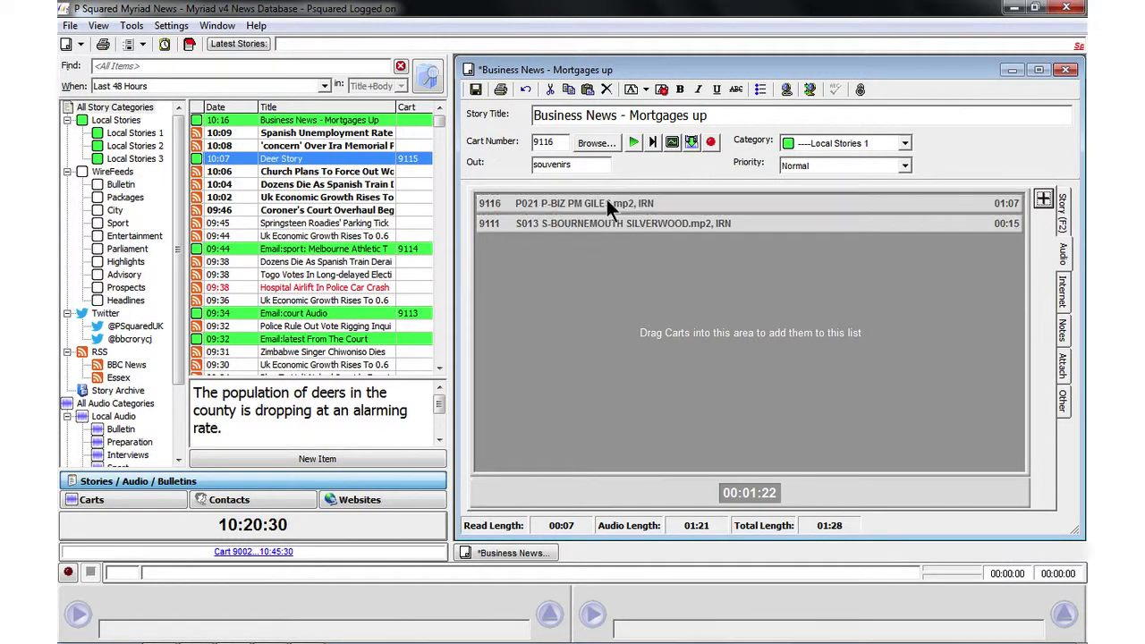
pyautogui.rightClick(845, 215)
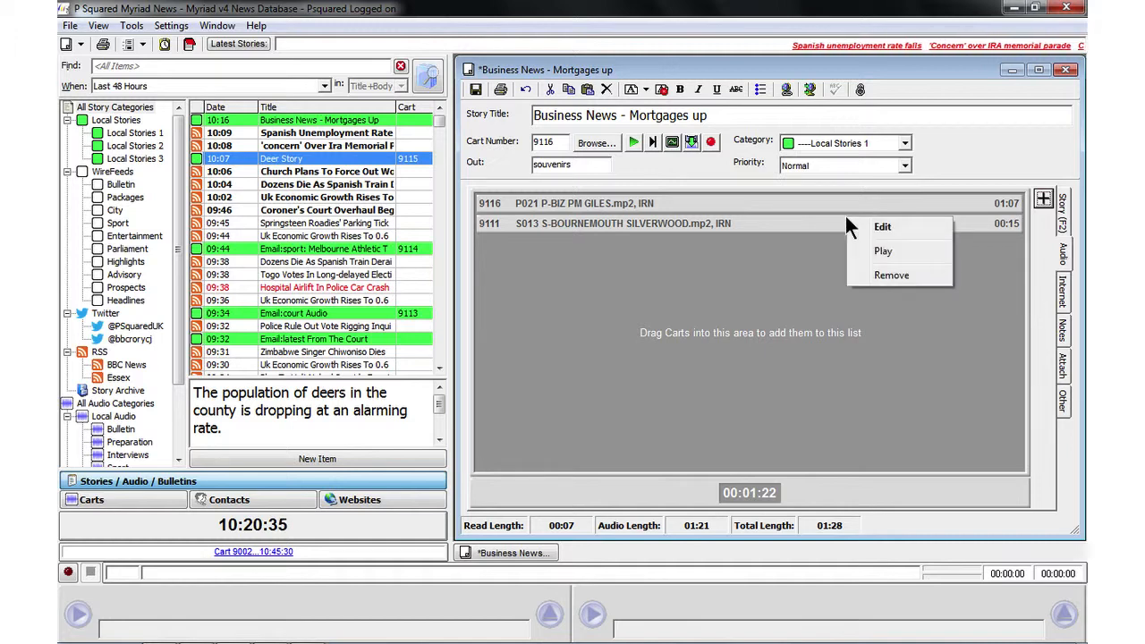
pyautogui.click(880, 271)
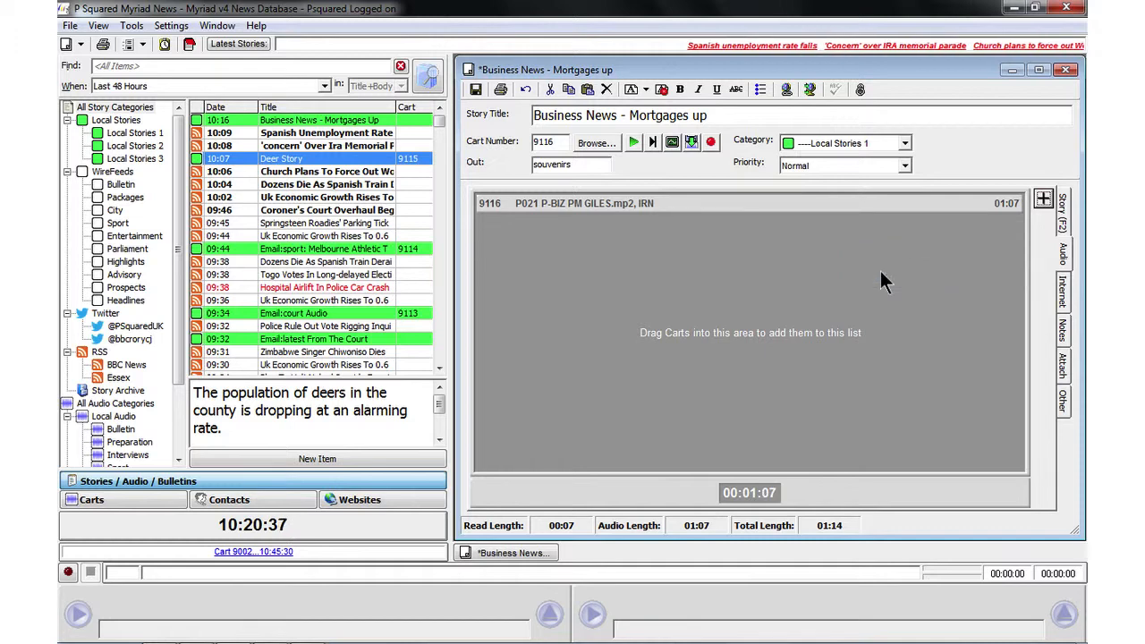
pyautogui.click(475, 88)
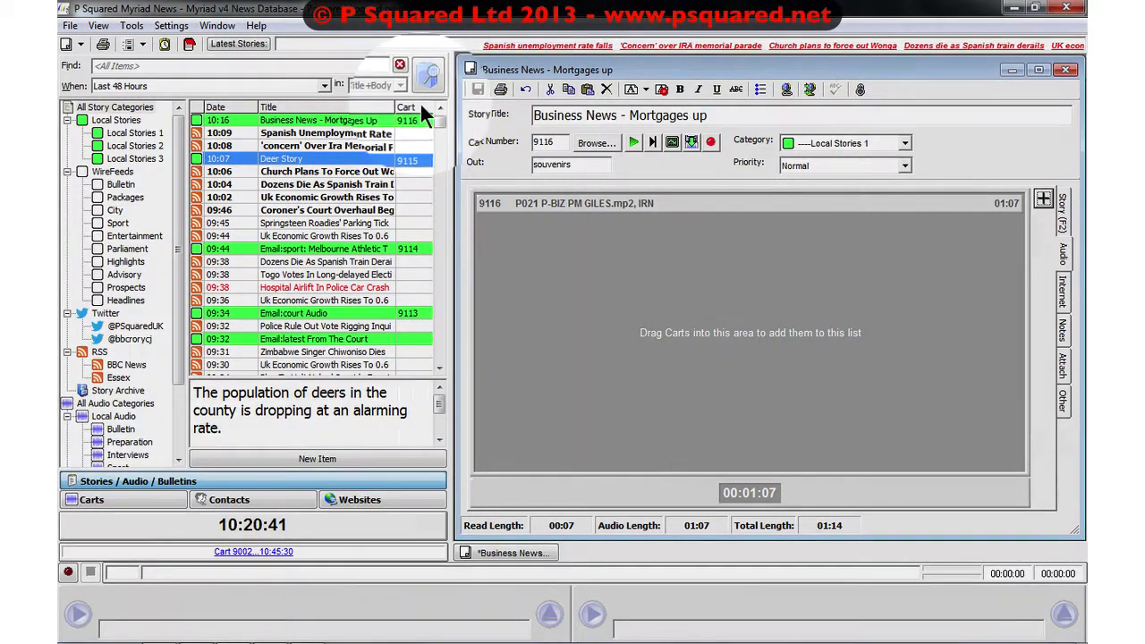